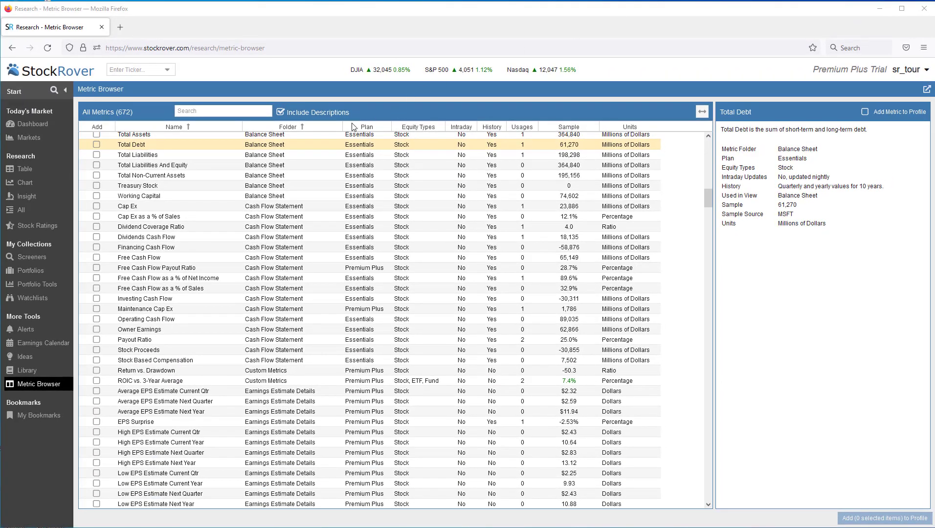
Filter the Metric Browser's Folder column to show only the Custom Metrics folder.
click(337, 128)
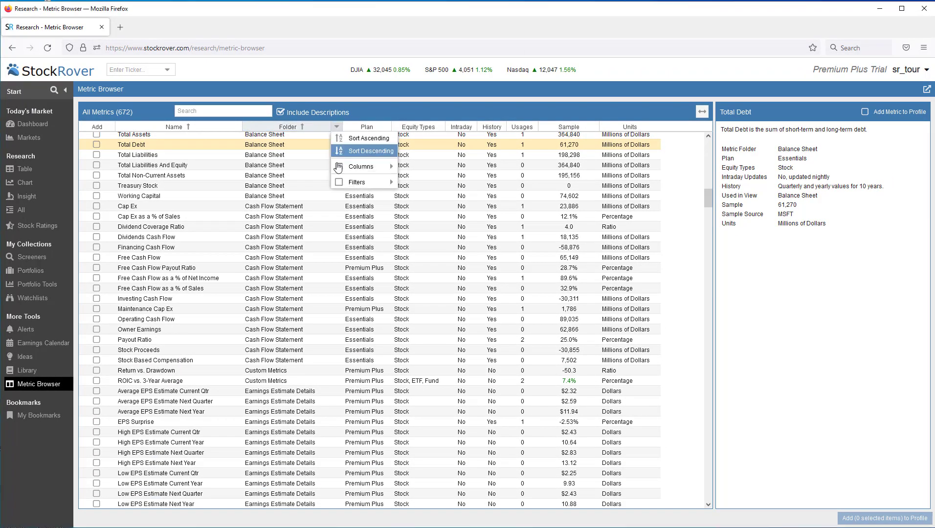
mouse_move(339, 184)
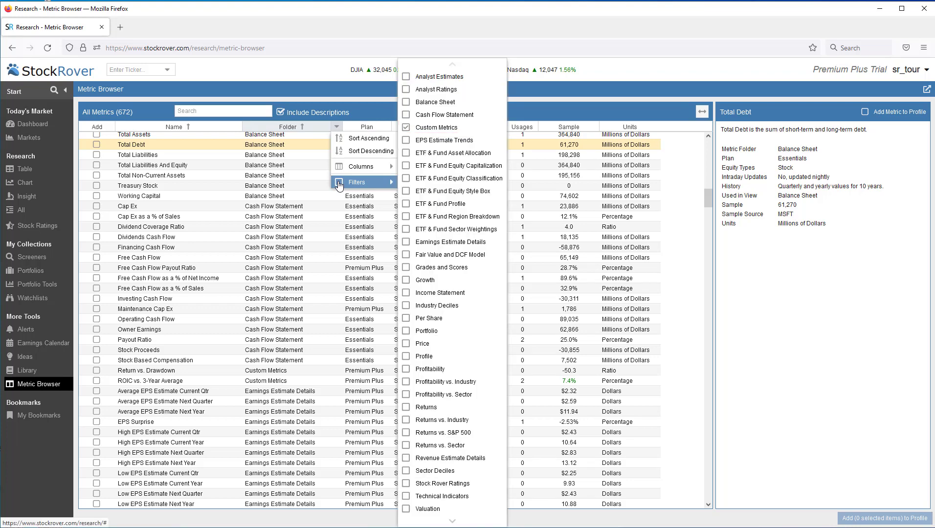
click(339, 184)
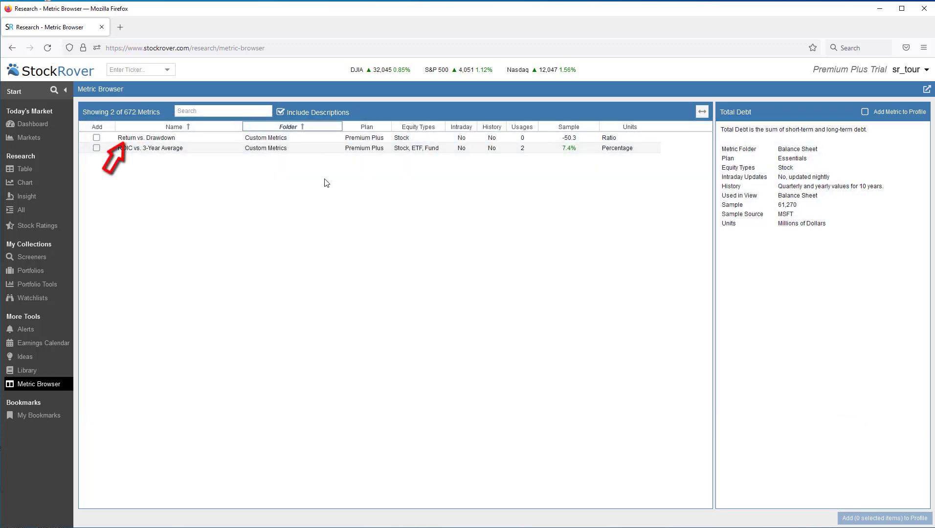
click(147, 139)
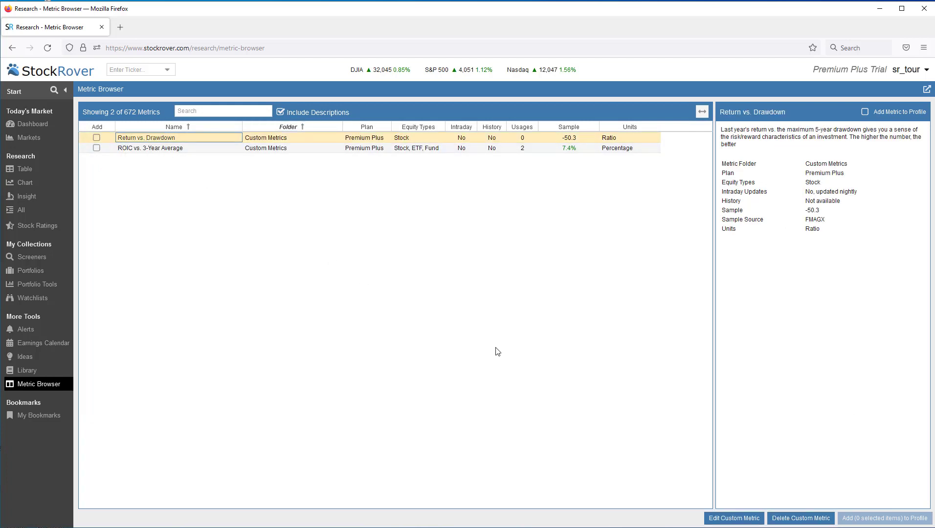
click(732, 518)
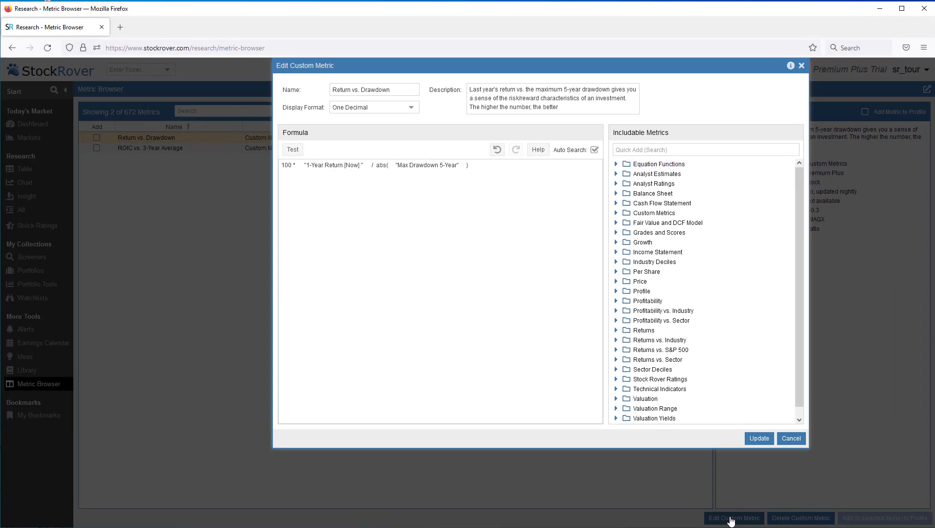
click(790, 439)
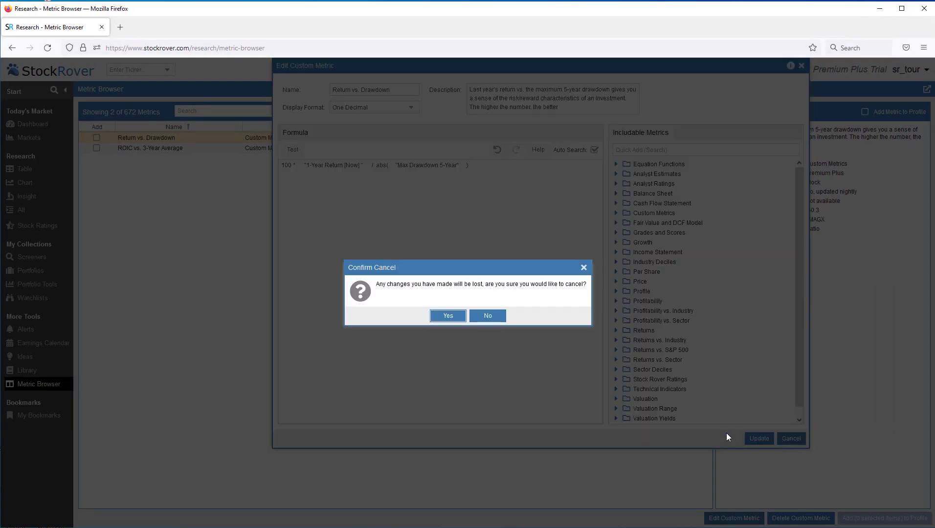
click(446, 316)
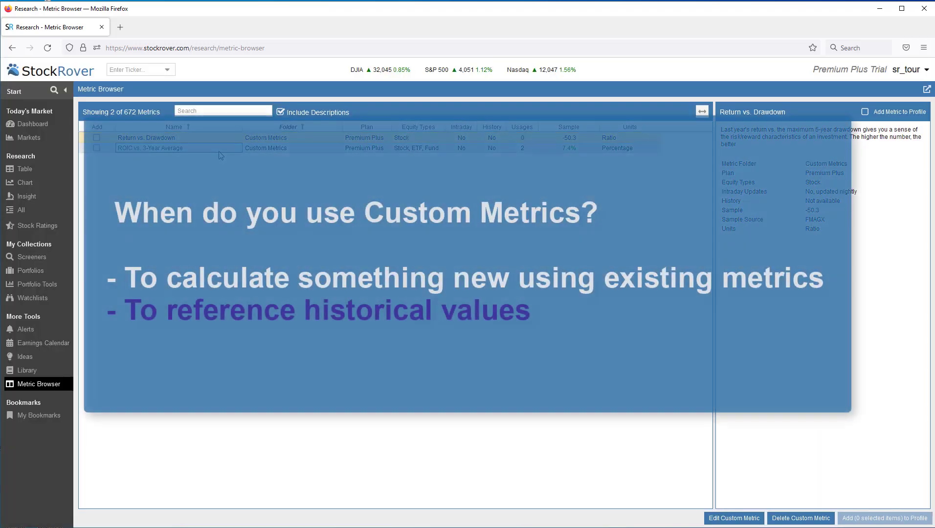
click(219, 151)
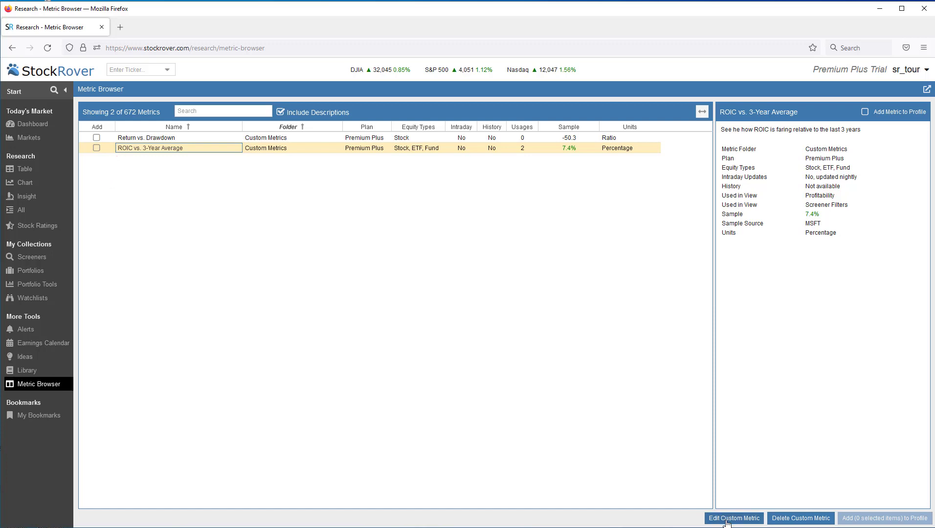
click(727, 519)
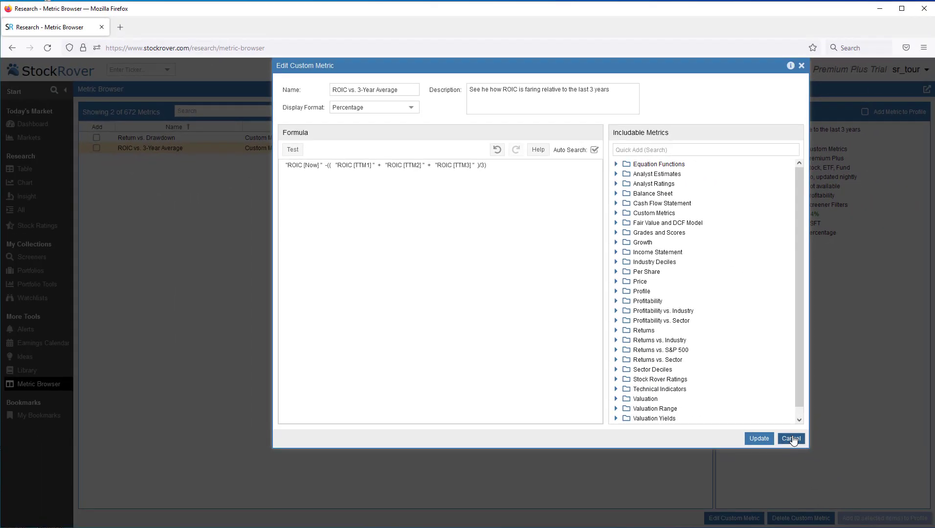
click(792, 439)
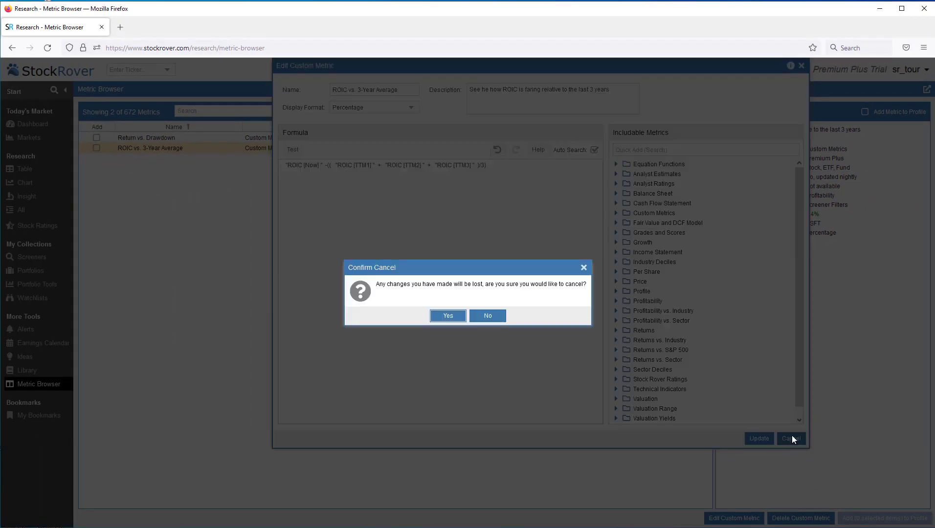
click(446, 319)
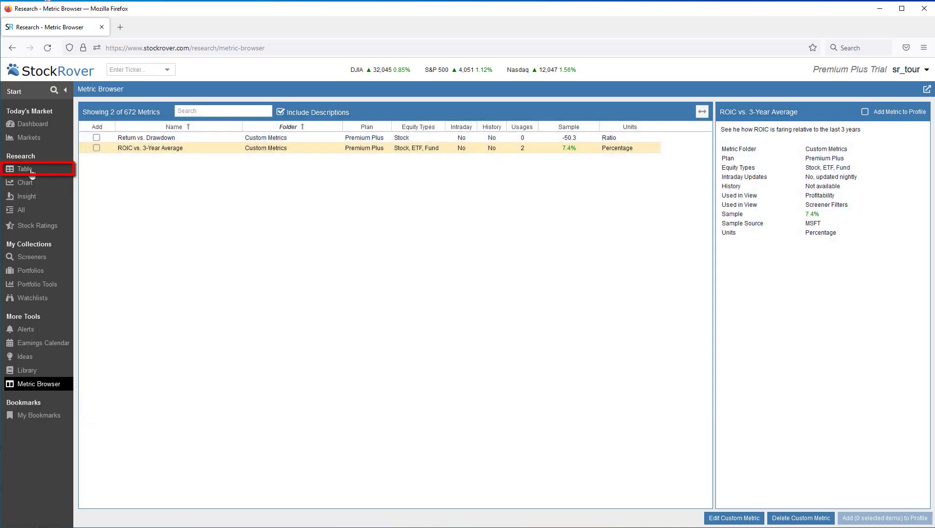
Load the GARP - Premium Plus screener into the table and view its Profitability metrics.
click(24, 169)
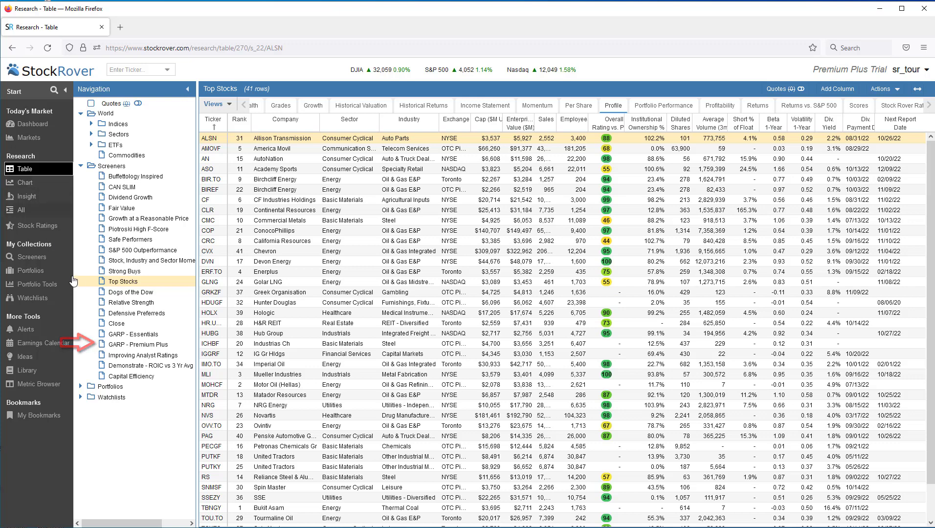
click(135, 348)
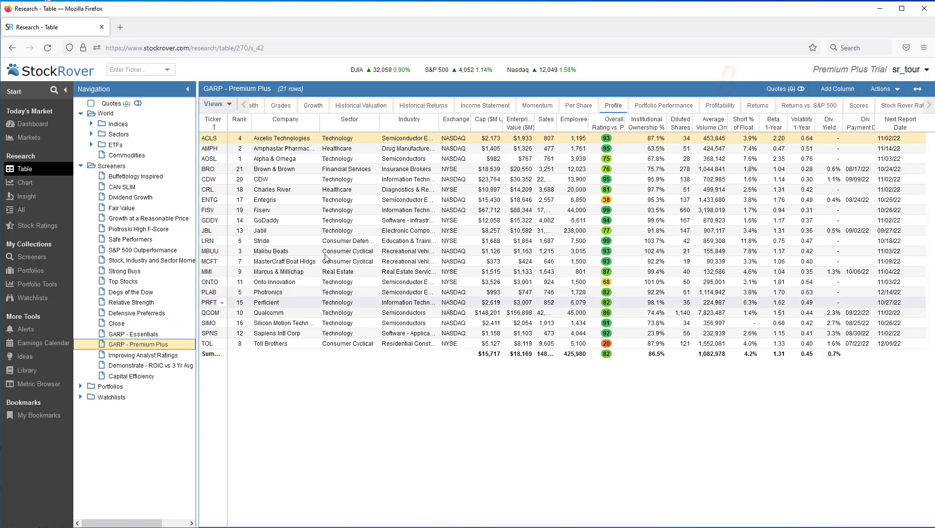
click(719, 105)
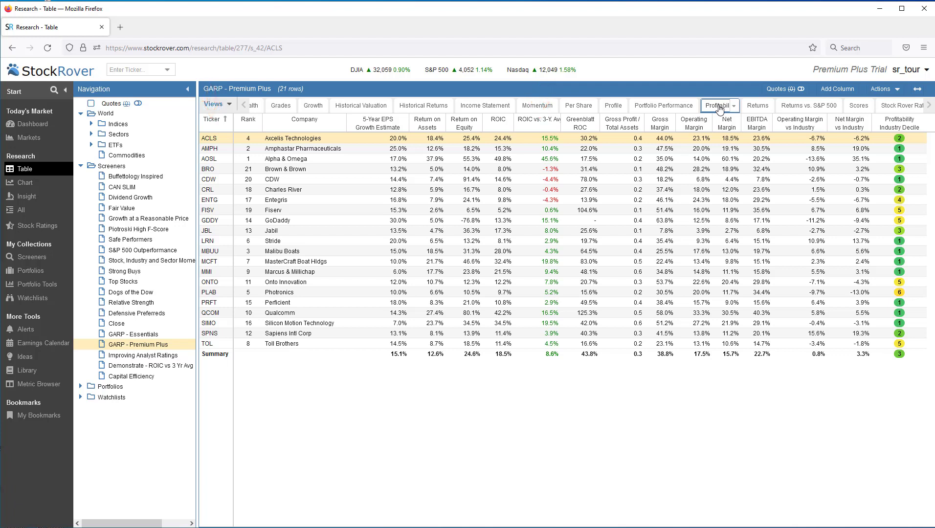
Sort ROIC vs. 3-Y Avg highest first, filter it to above 0, then remove that column.
click(555, 125)
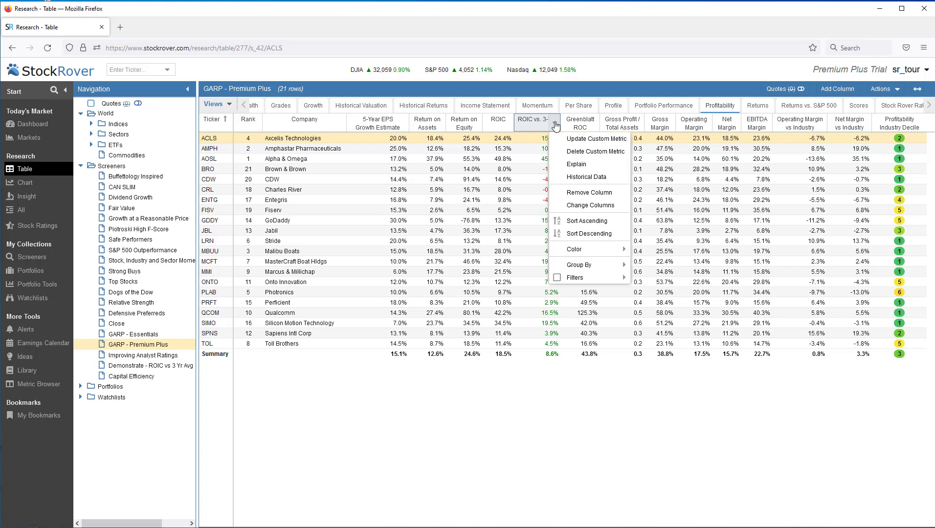
click(581, 237)
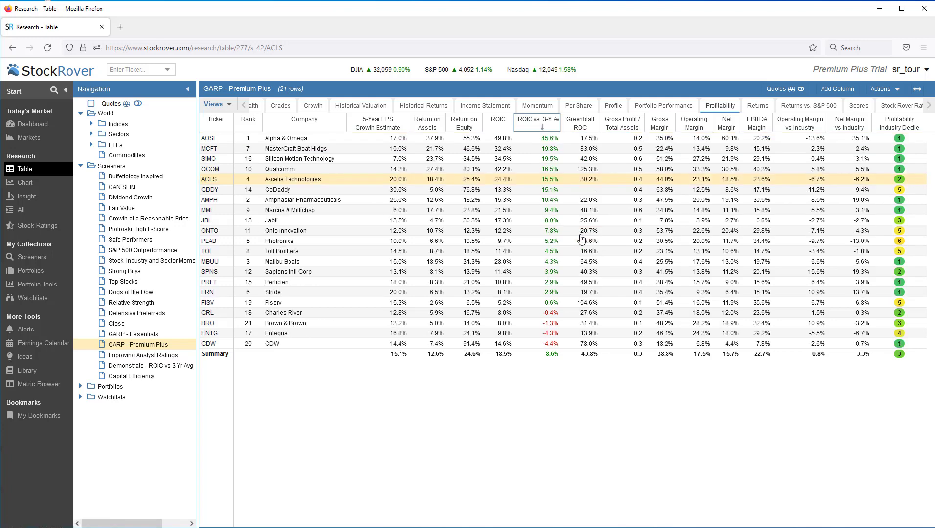
click(556, 126)
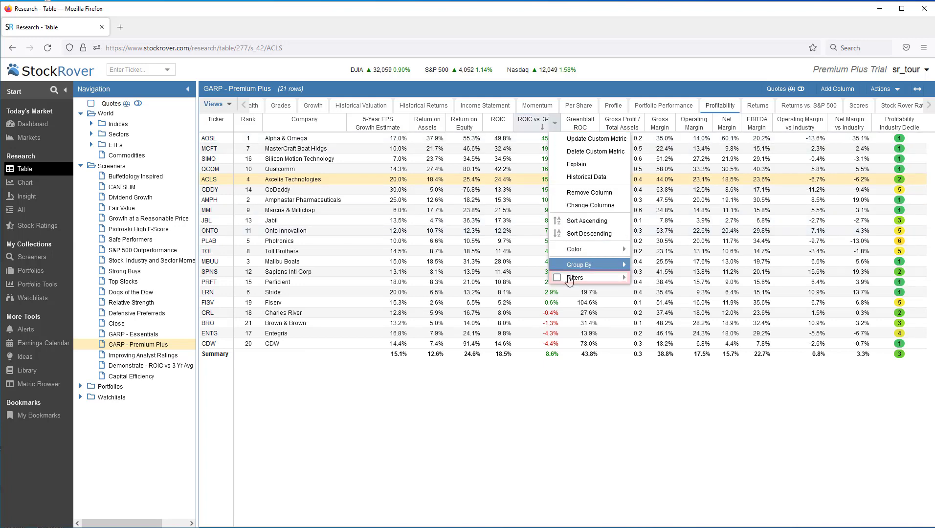
mouse_move(570, 279)
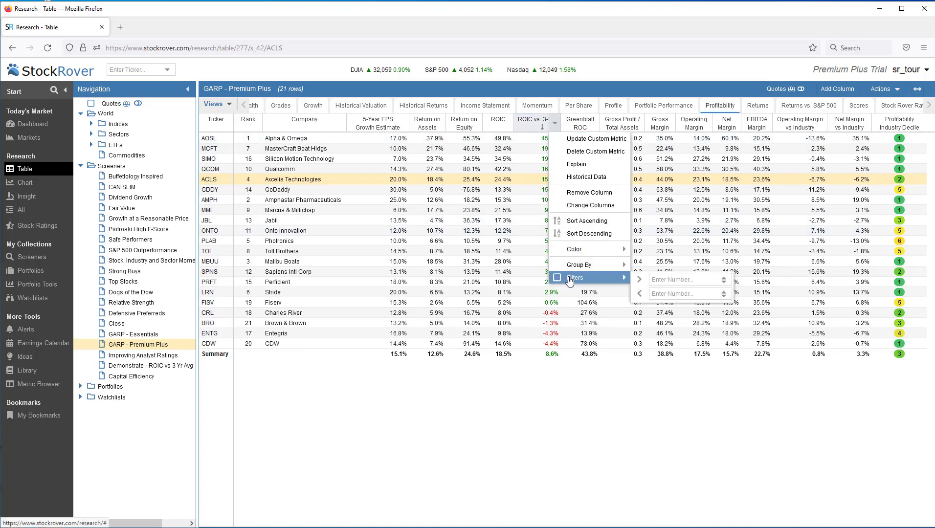
click(655, 279)
text(0)
key(Return)
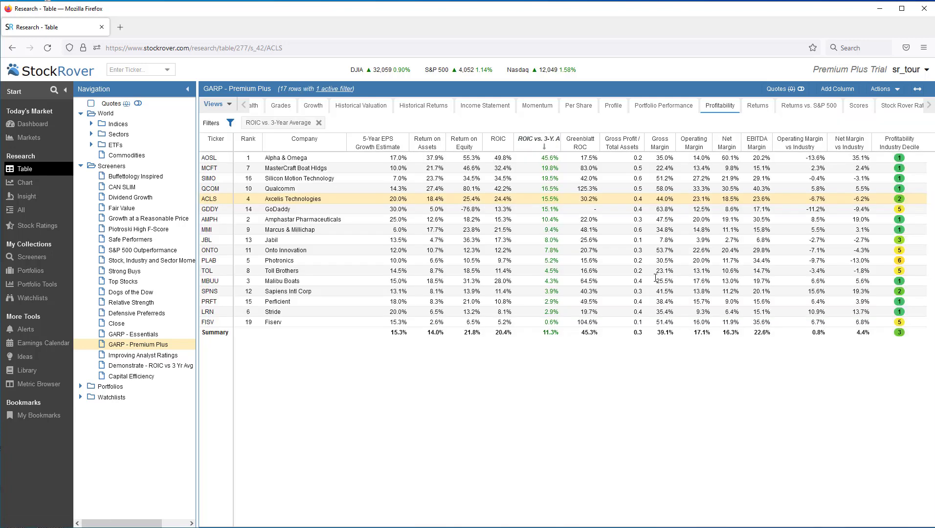
click(556, 144)
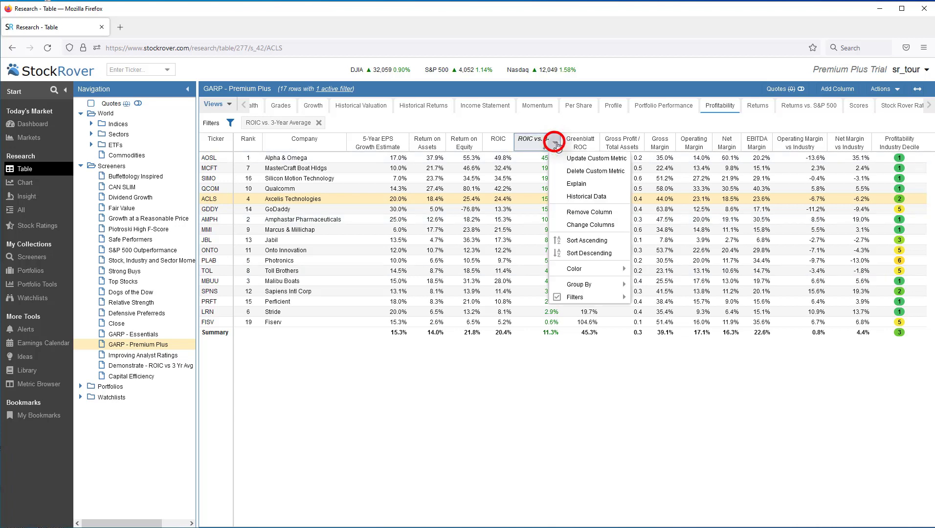
click(571, 212)
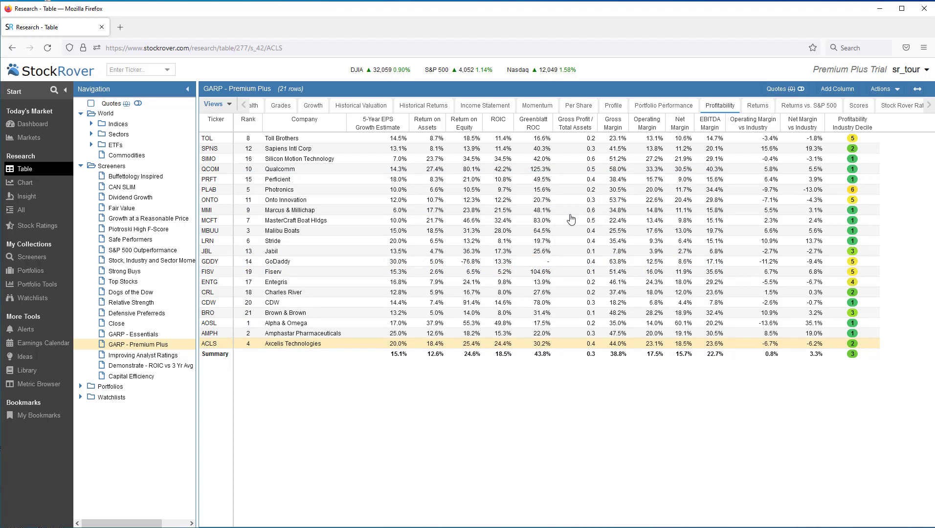
Add ROIC vs. 3-Year Average from Custom Metrics as a column, placed right after ROIC.
click(832, 89)
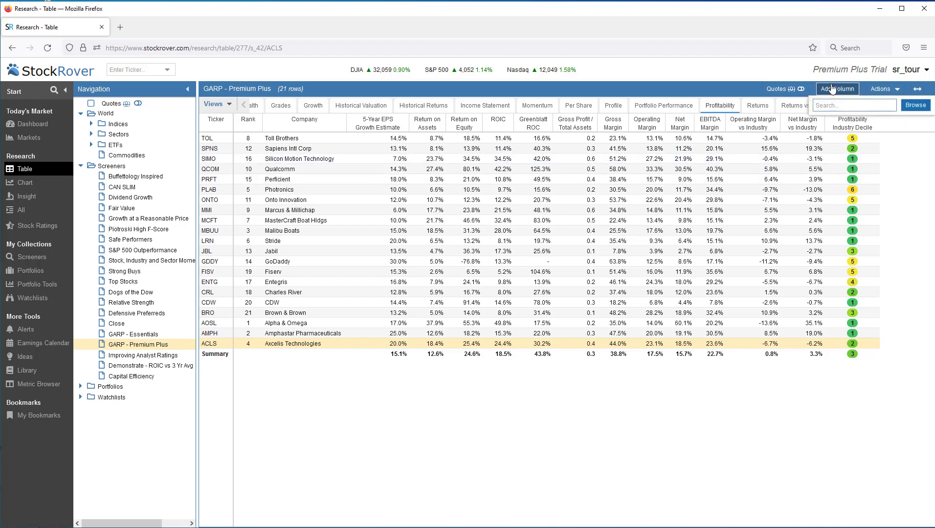
click(911, 111)
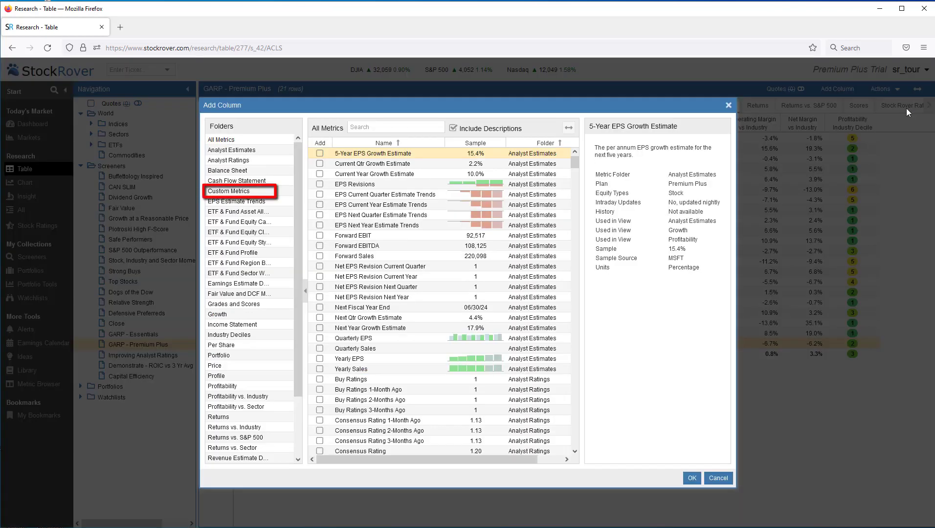
click(260, 191)
click(320, 164)
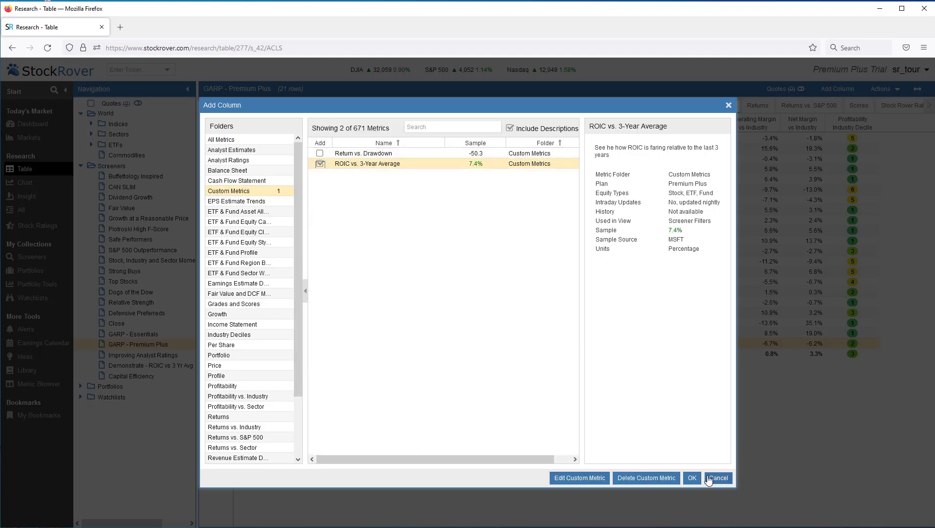
click(693, 478)
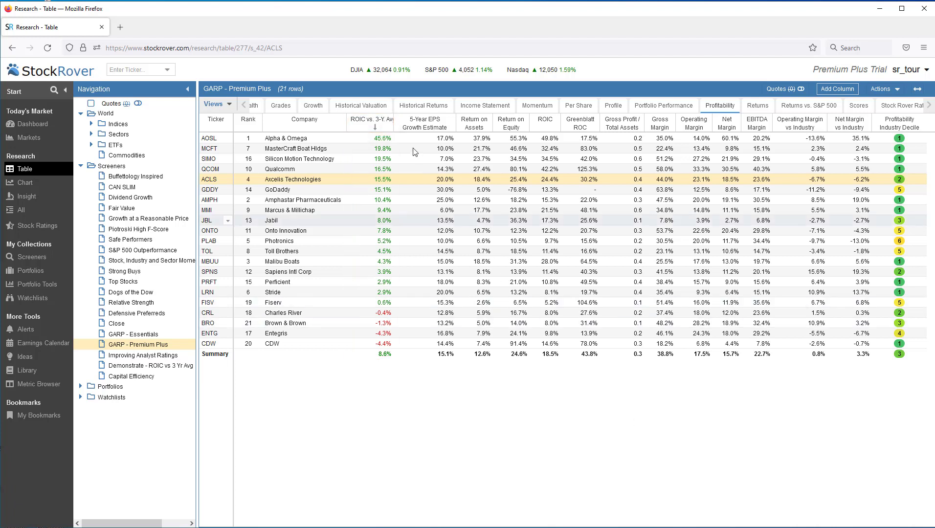
drag(389, 129, 556, 128)
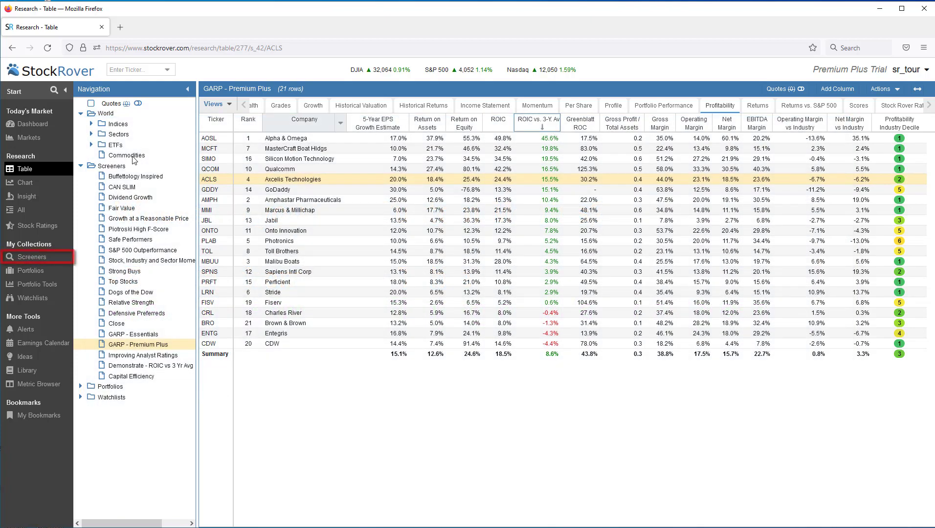
Open the Demonstrate - ROIC vs 3 Yr Avg screener from the Screeners section.
click(31, 260)
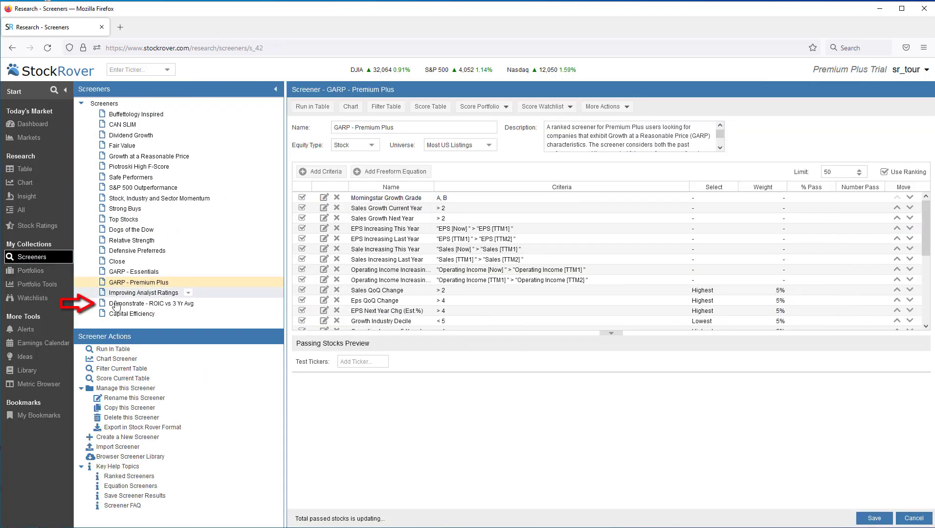
click(118, 307)
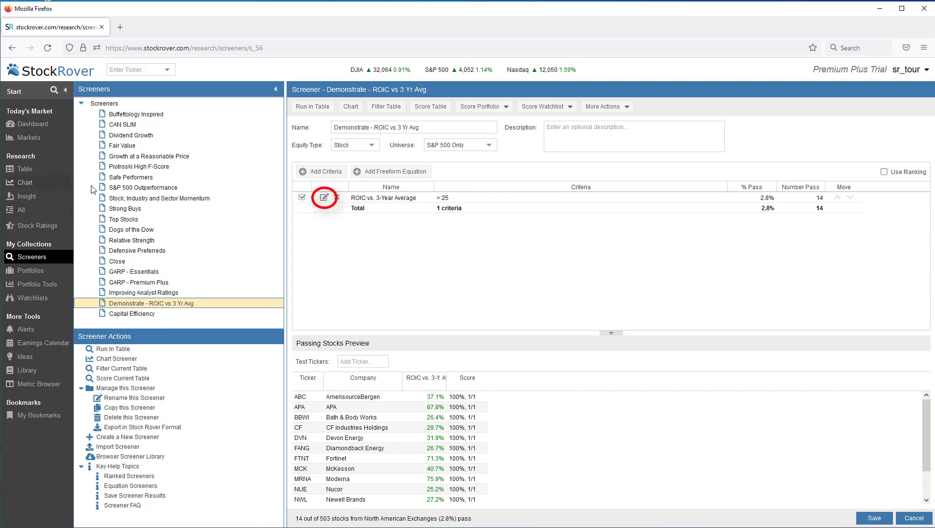
Change the ROIC vs. 3-Year Average minimum from 25 to 30, save, and run the screener in the table.
click(324, 199)
drag(432, 222, 402, 221)
text(30)
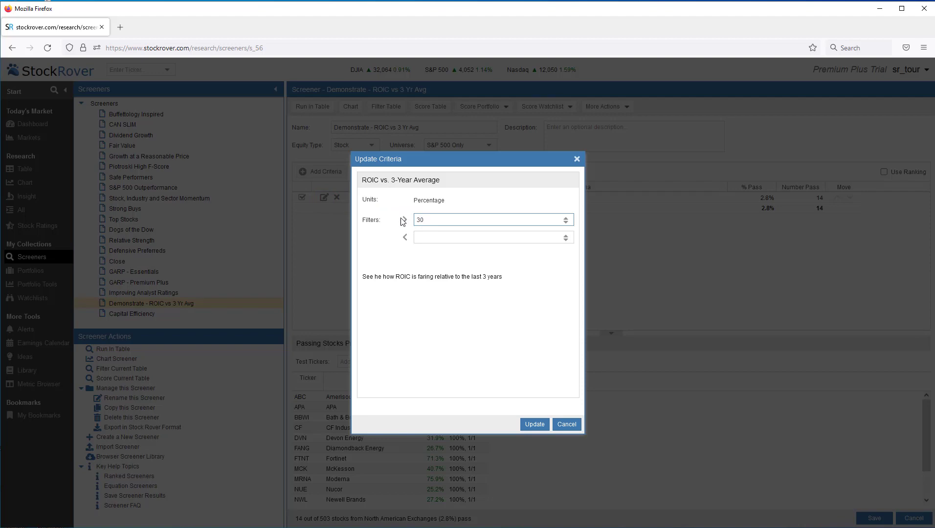
click(534, 424)
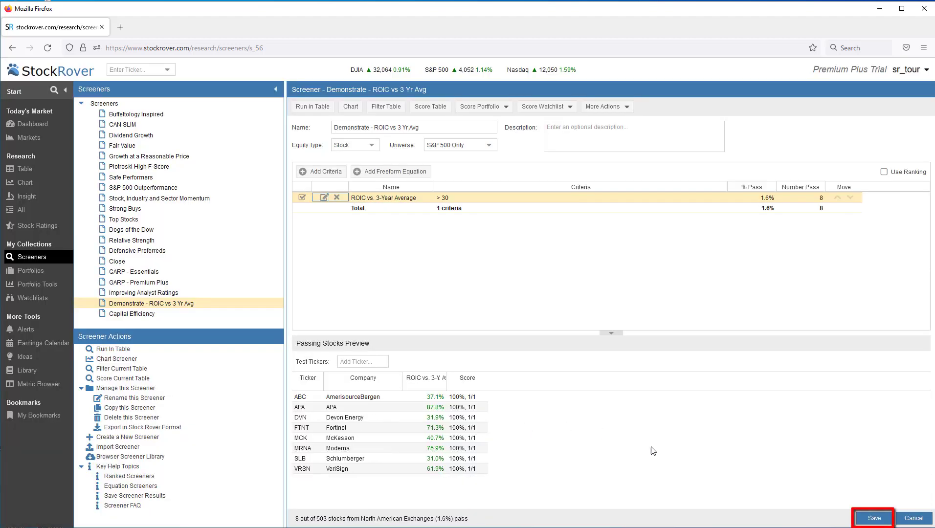
click(875, 520)
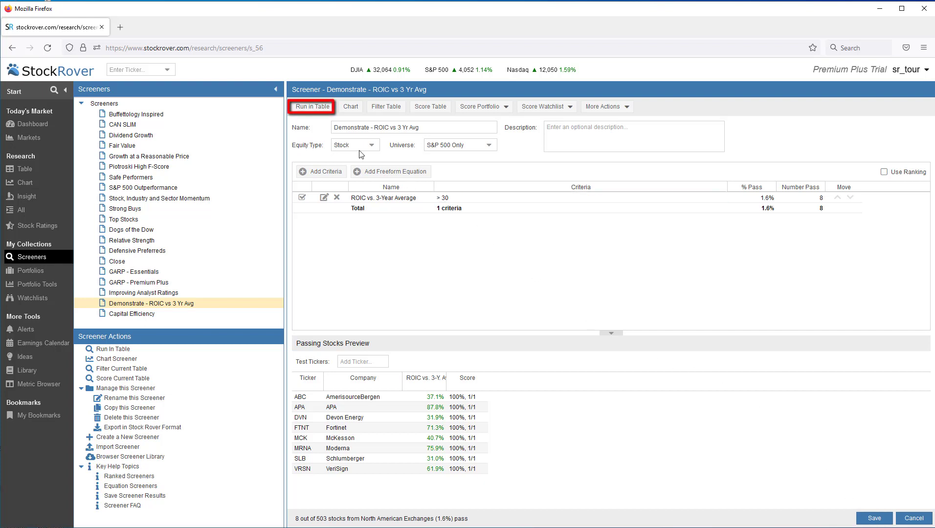
click(305, 107)
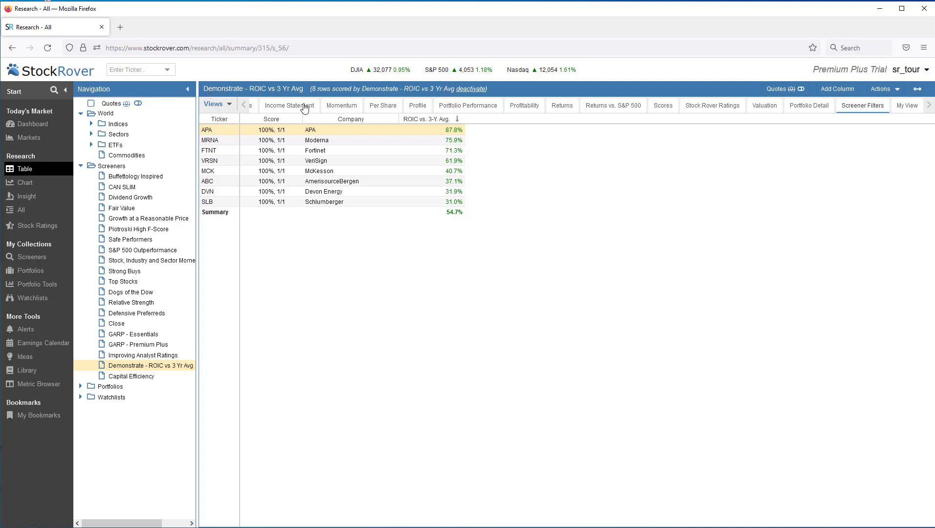
Show the Top Stocks screener results as a full table of growth figures.
click(509, 110)
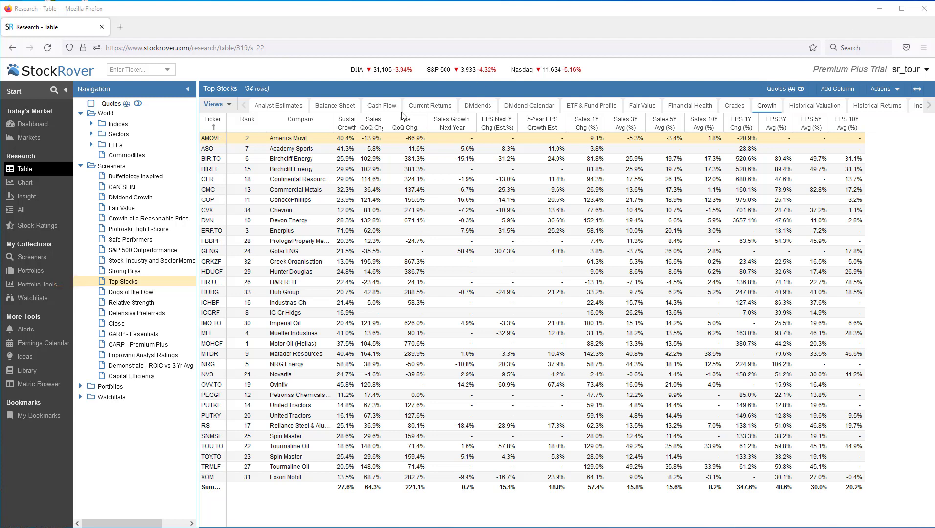
click(424, 128)
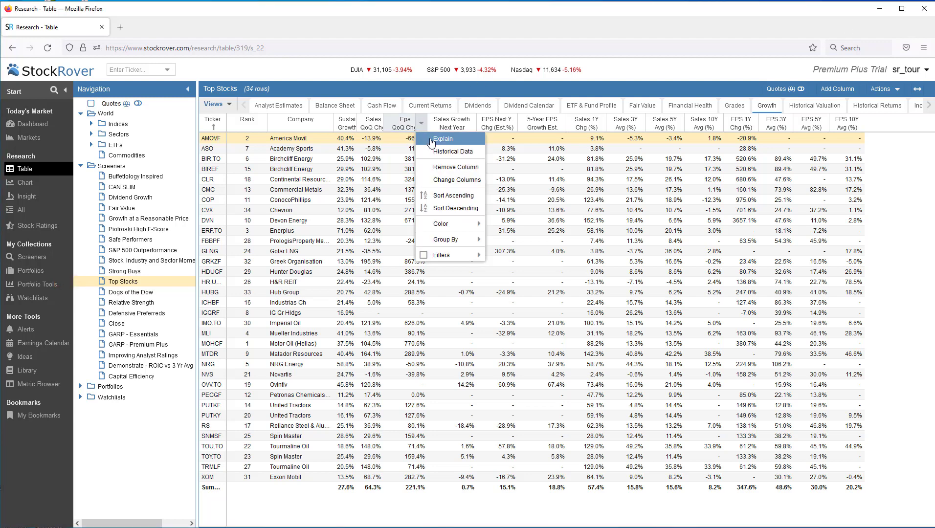
click(431, 142)
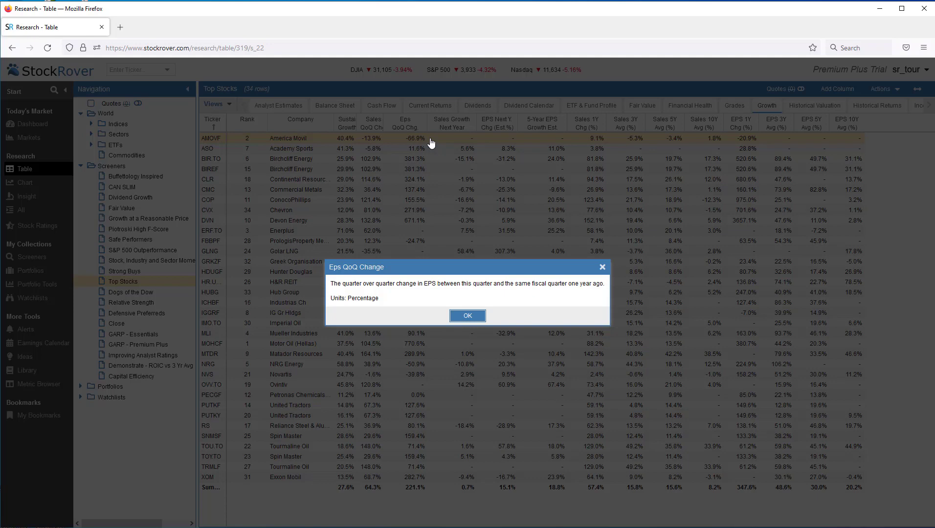
click(468, 317)
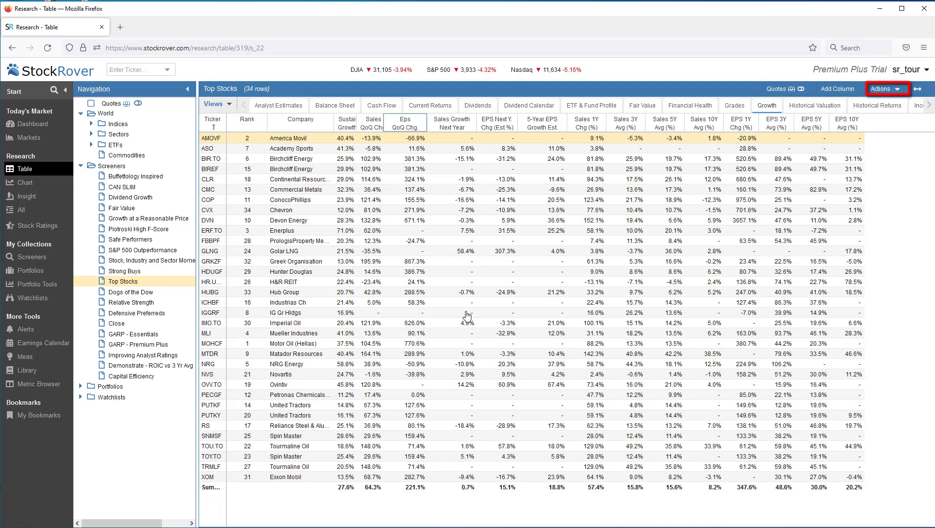
Create a custom metric named 'Eps MRQ Chg.' and paste in its description.
click(896, 91)
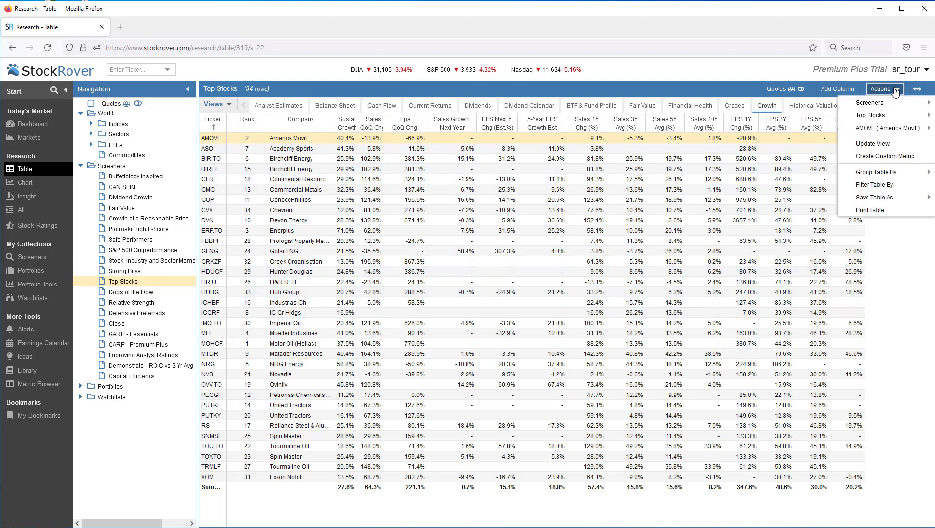
click(888, 161)
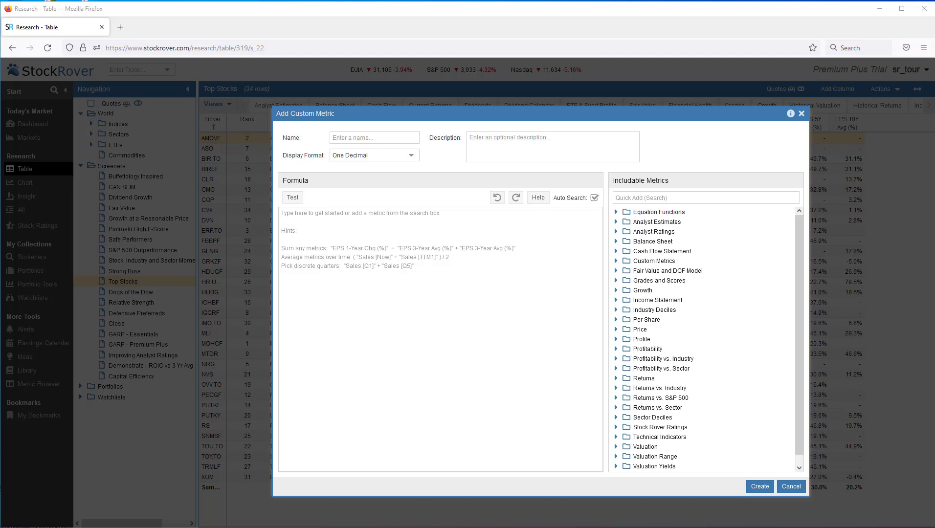
click(351, 137)
text(Eps MRQ Chg.)
click(515, 143)
text(Earnings Per Share Change from 1 Quarter Ago to the Most Recent Quarter)
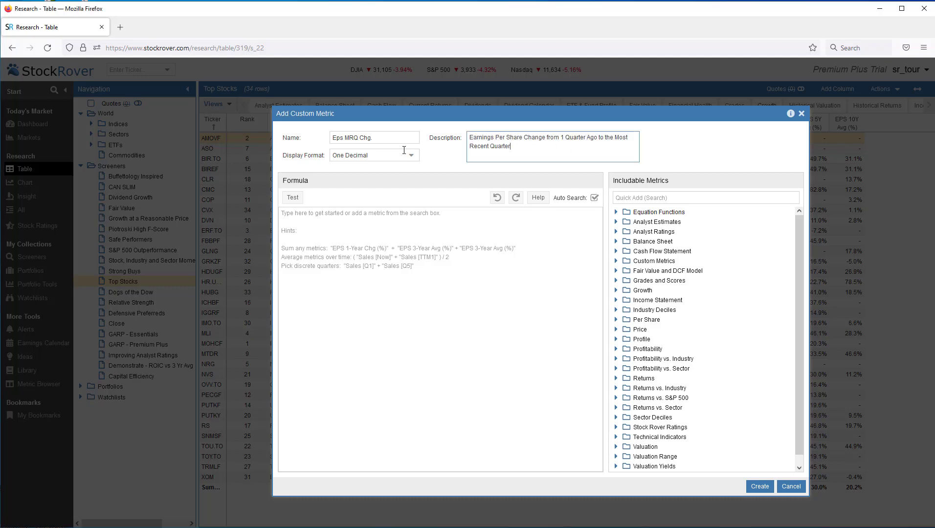
Set the metric's display format to Percentage and search Quick Add for EPS.
click(413, 156)
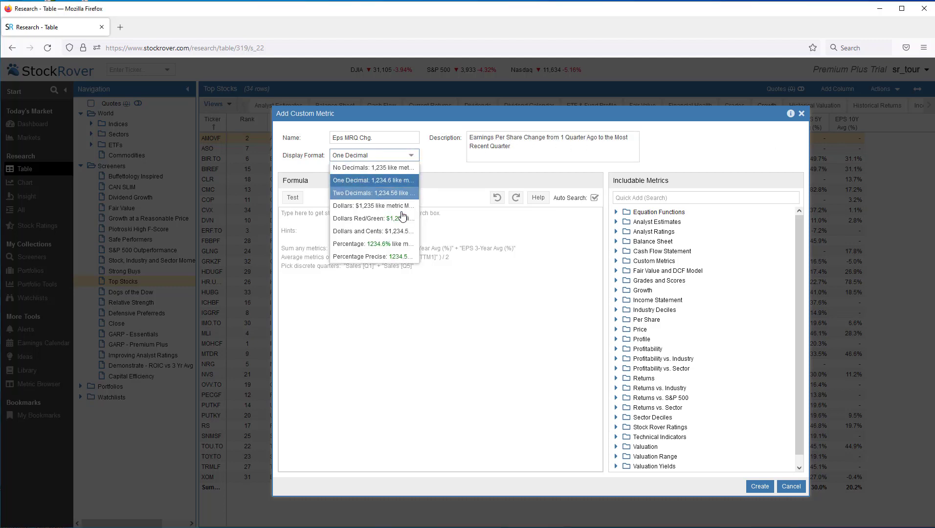
click(400, 249)
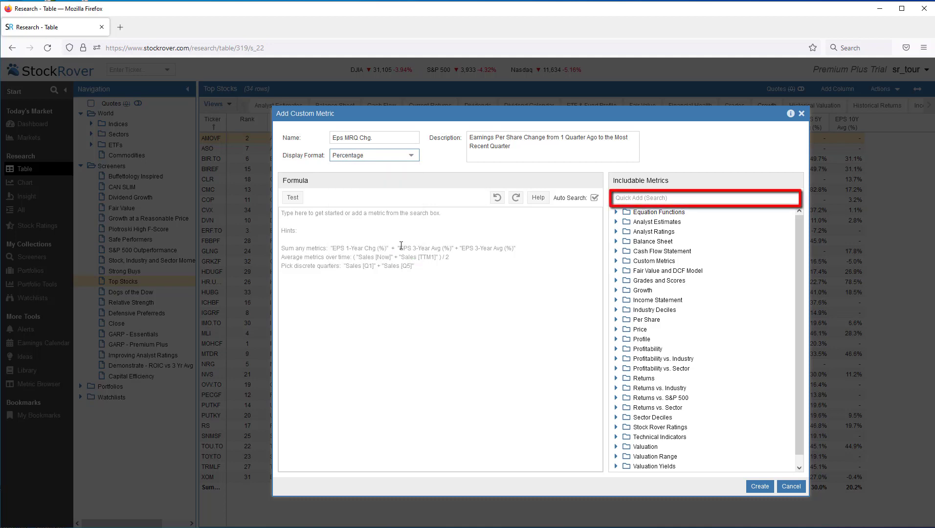
click(641, 197)
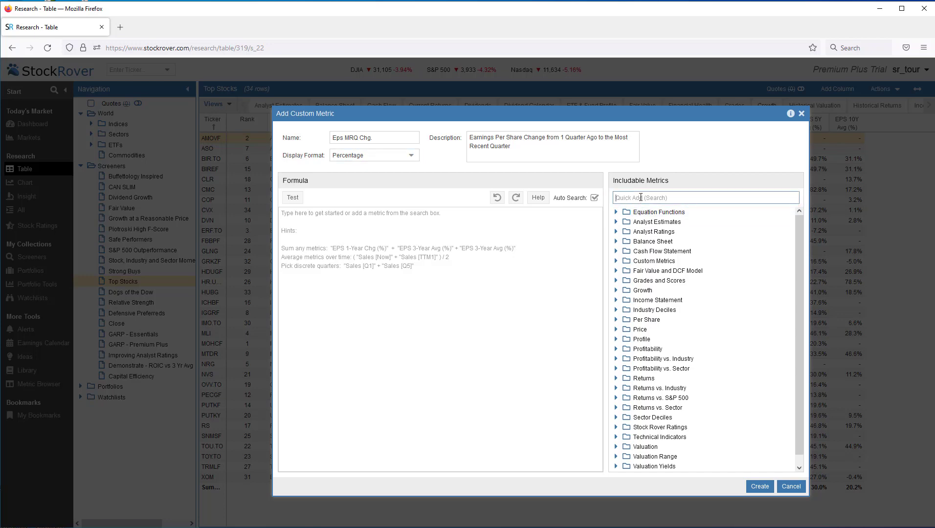
text(EPS)
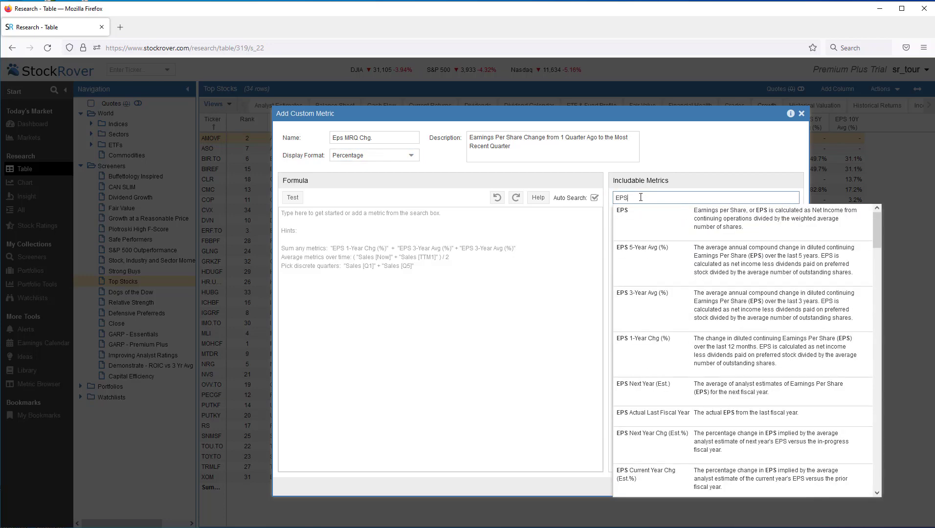
Add EPS to the formula and set its period to Quarters, Most Recent Quarter.
click(635, 224)
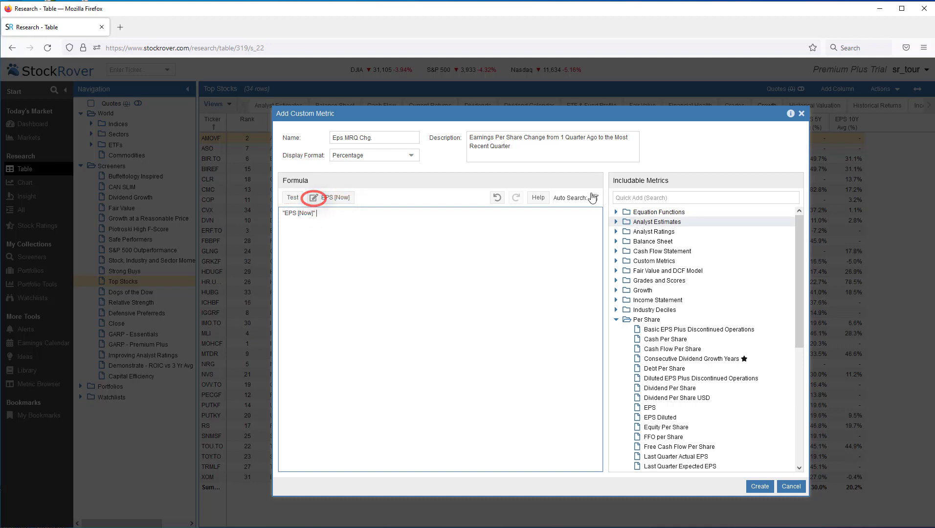
click(314, 199)
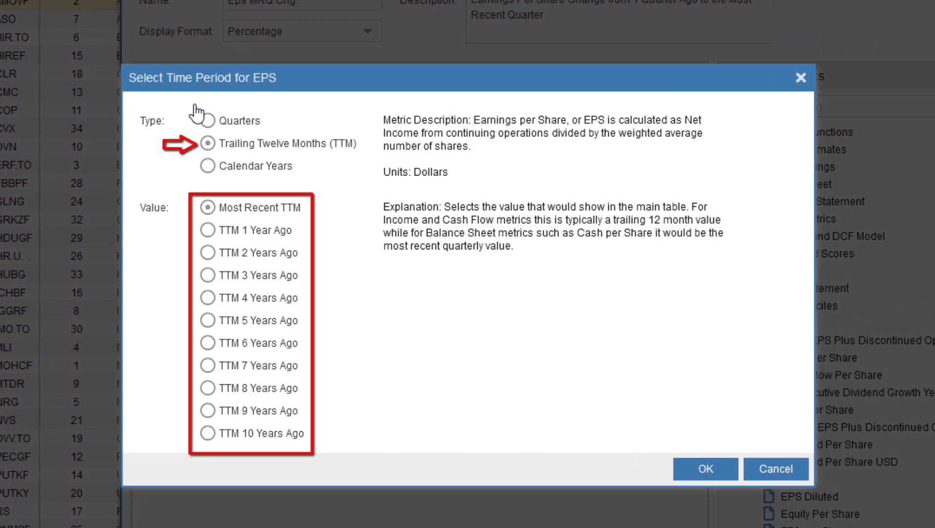
click(207, 167)
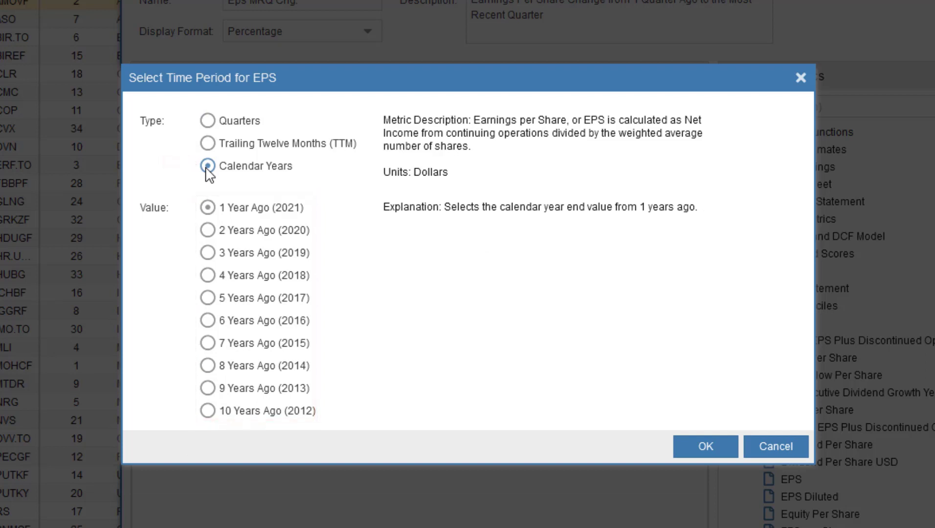
click(208, 120)
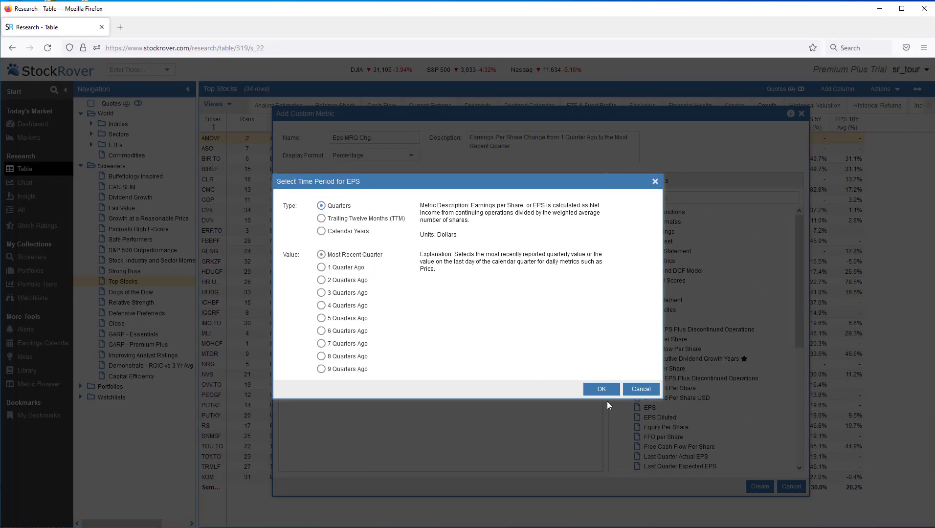
Complete the formula "EPS [MRQ]" - "EPS [Q1]" by subtracting EPS from 1 Quarter Ago.
click(601, 390)
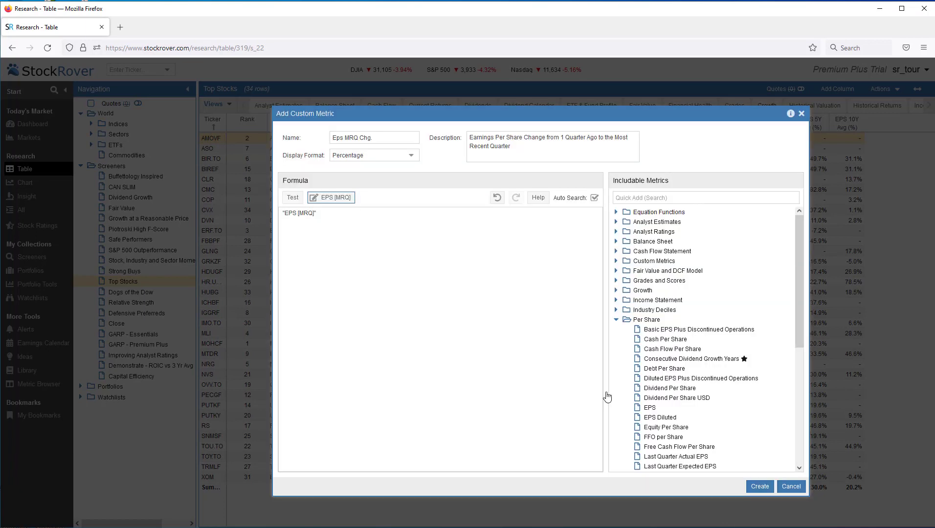
click(339, 215)
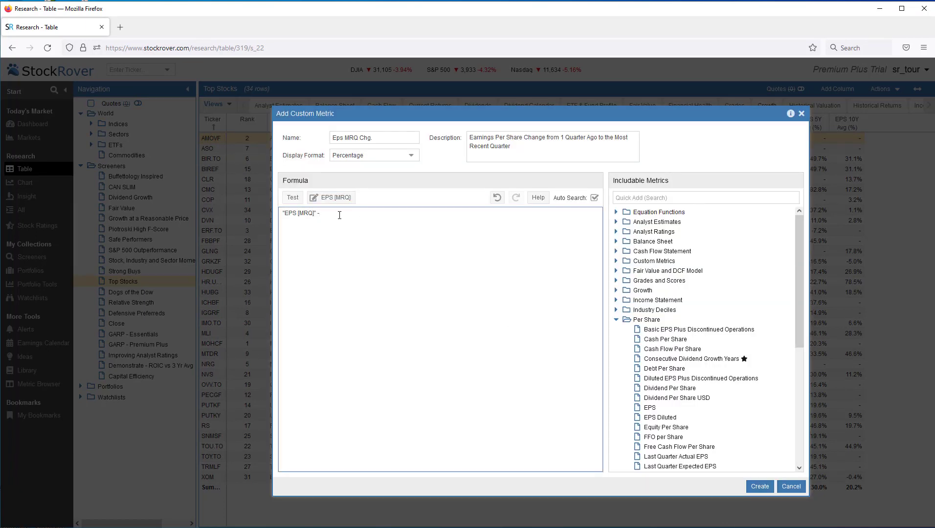
click(636, 198)
text(EPS)
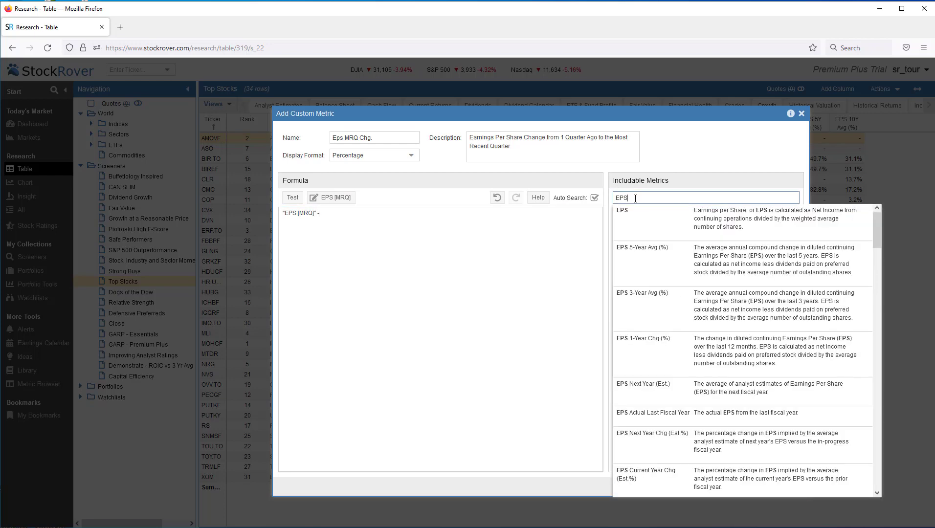
click(638, 219)
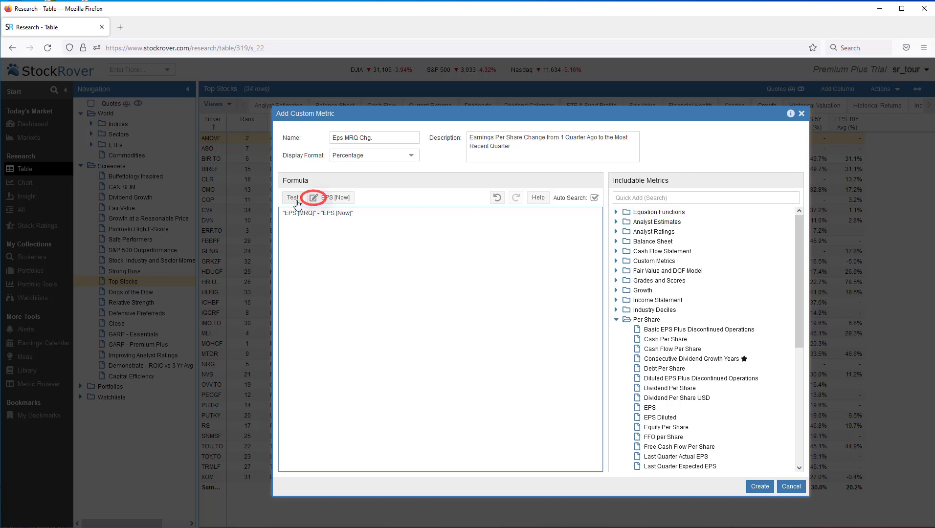
click(314, 198)
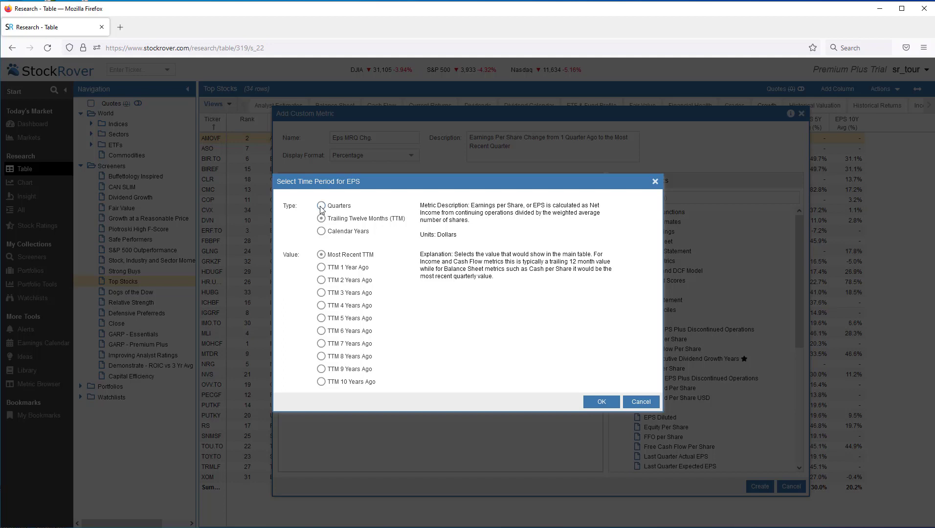
click(321, 206)
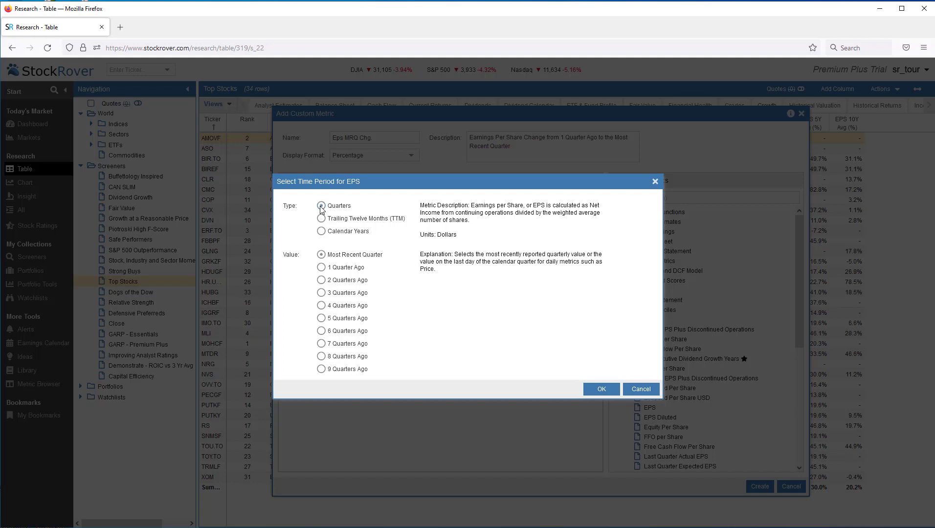
click(321, 268)
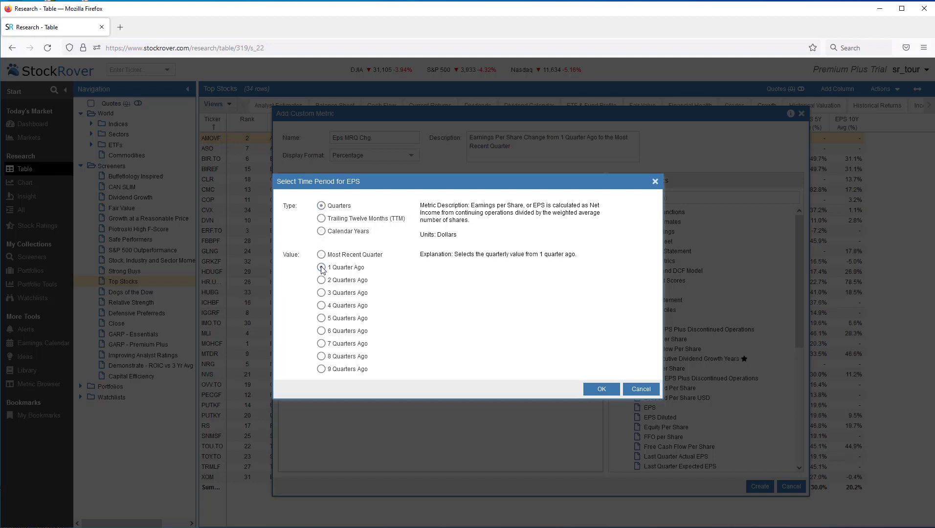
click(600, 390)
click(284, 214)
Complete the formula as 100* ( "EPS [MRQ]" - "EPS [Q1]" ) / "EPS [Q1]" and test it, getting 118.9% for IBM.
text(("EPS [MRQ]" - "EPS [Q1)
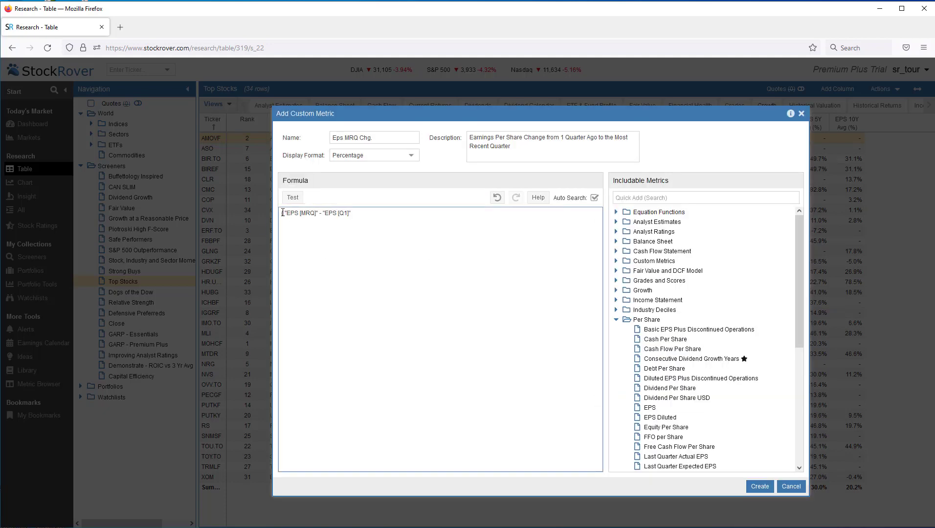
click(353, 212)
drag(352, 214, 323, 214)
key(ctrl+c)
click(373, 217)
key(ctrl+v)
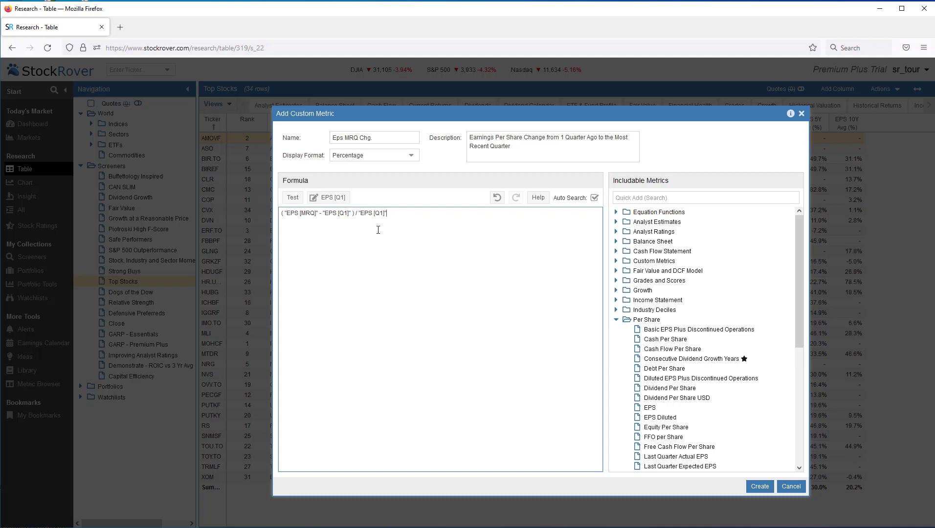
click(280, 213)
text(100)
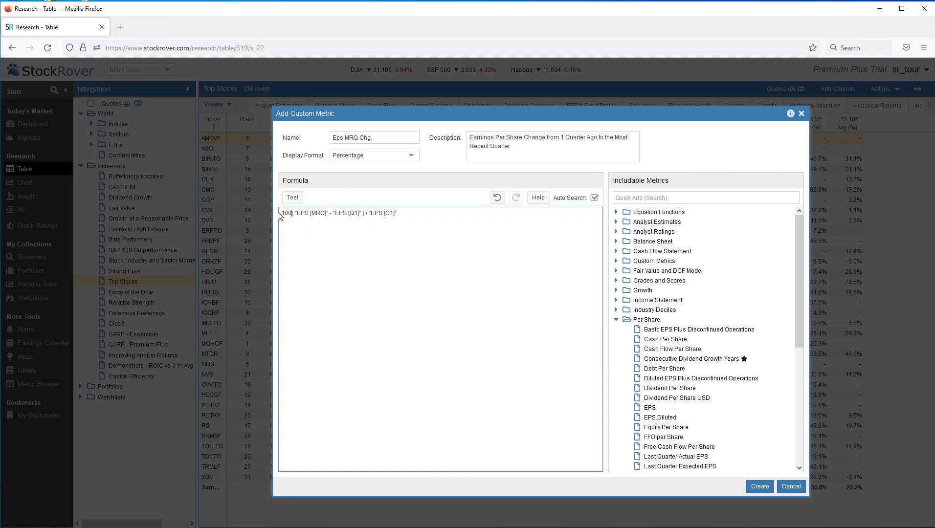
text(*)
click(293, 197)
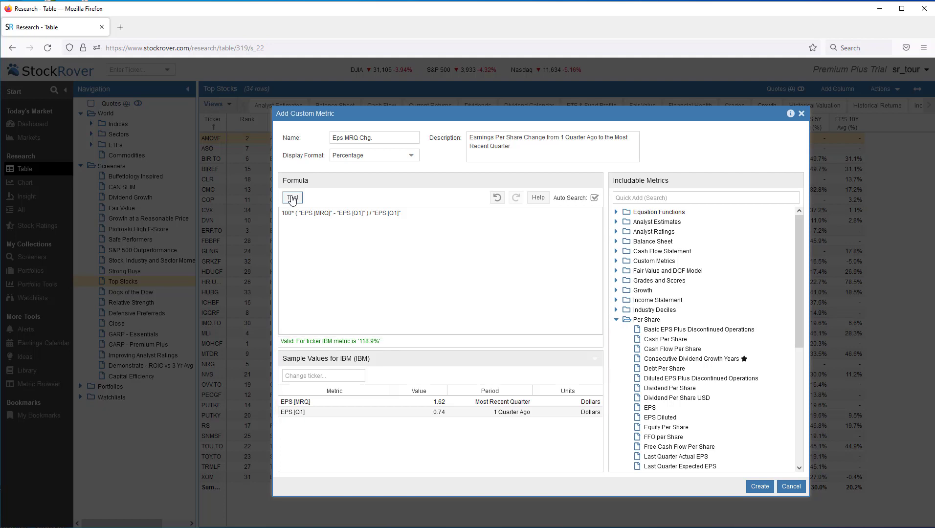
Save the Eps MRQ Chg. metric, review its explanation, and move its column right after Eps QoQ Chg.
click(760, 487)
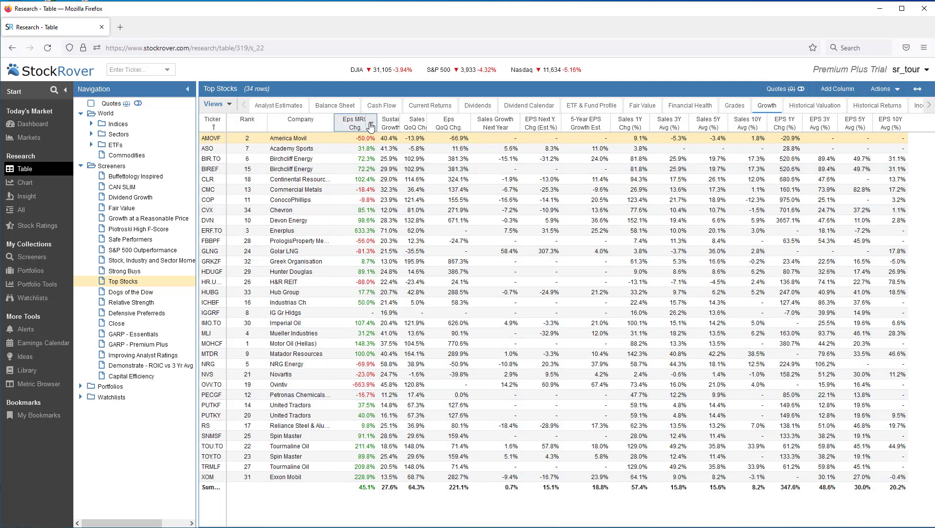
click(371, 126)
click(394, 165)
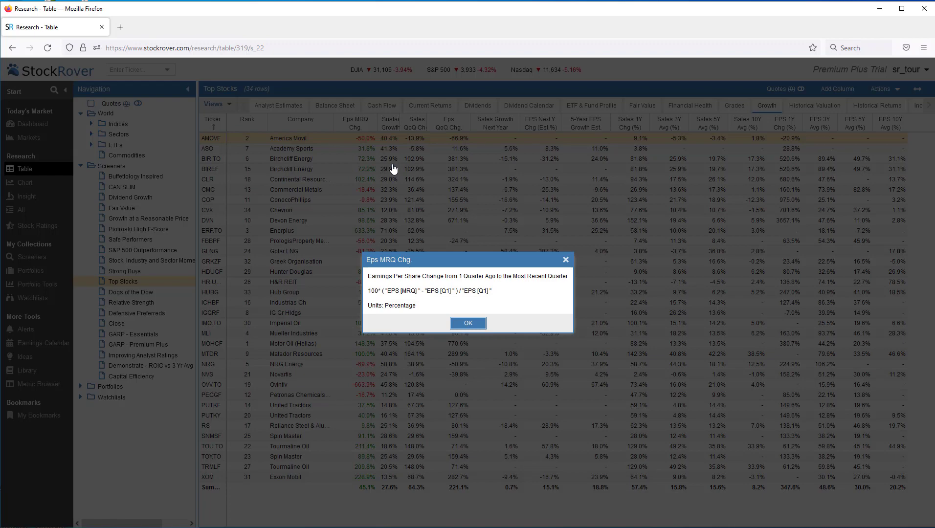
click(468, 324)
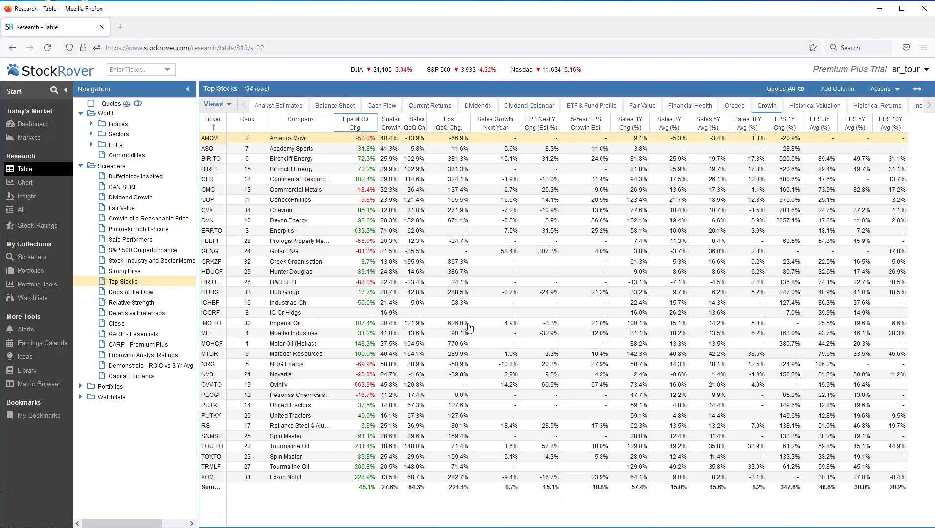
drag(372, 128, 460, 129)
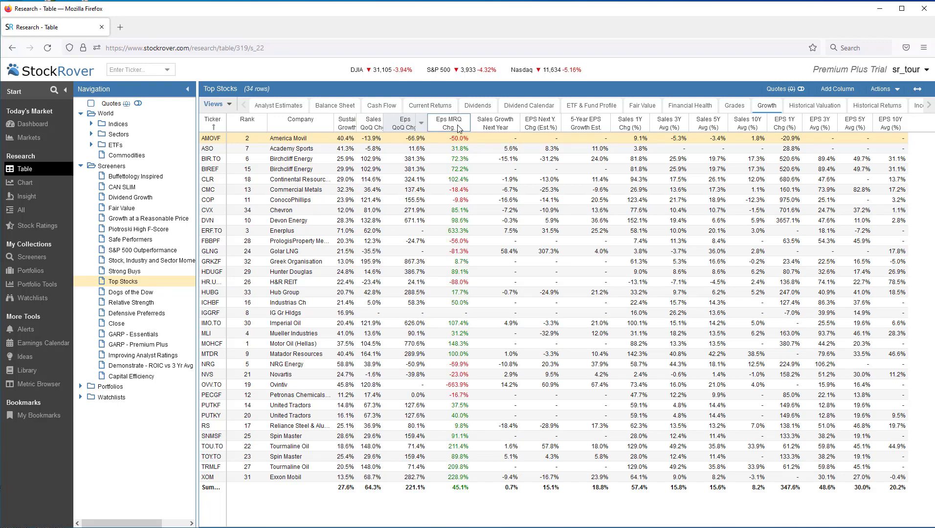